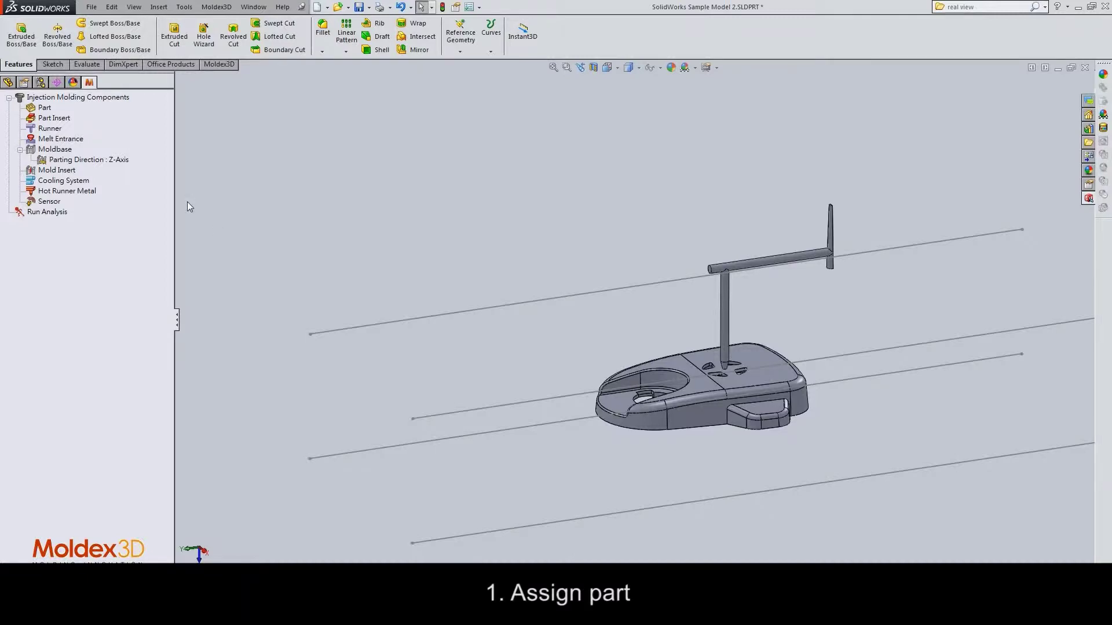
Assign the molded part body with ABS material
double_click(43, 107)
left_click(10, 188)
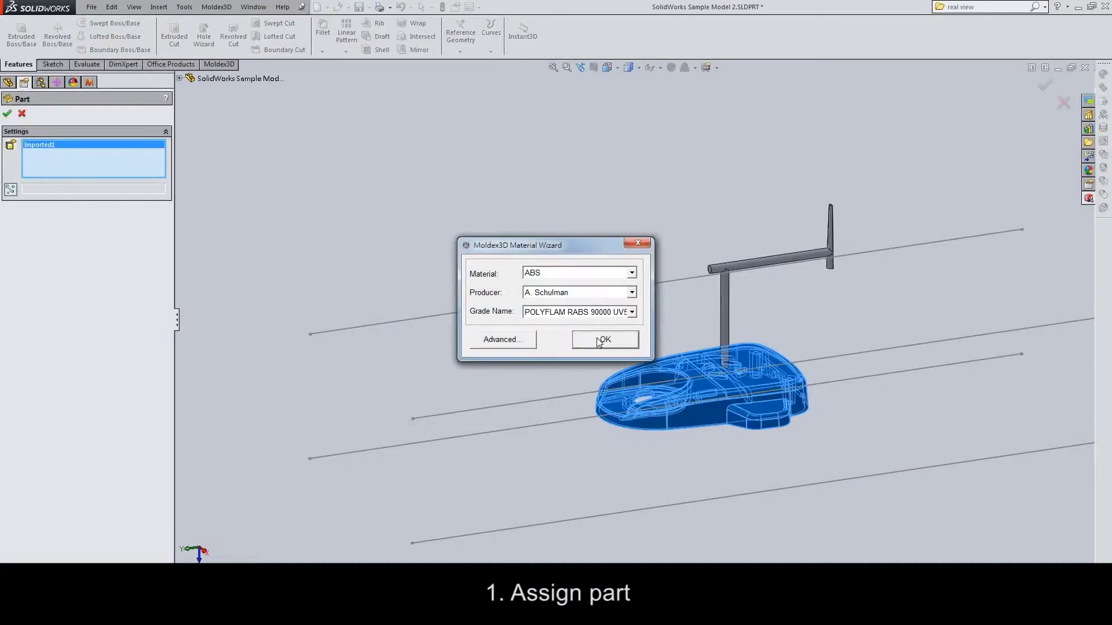
left_click(599, 337)
Assign the runner body and set its top face as the melt entrance
left_click(7, 114)
double_click(43, 142)
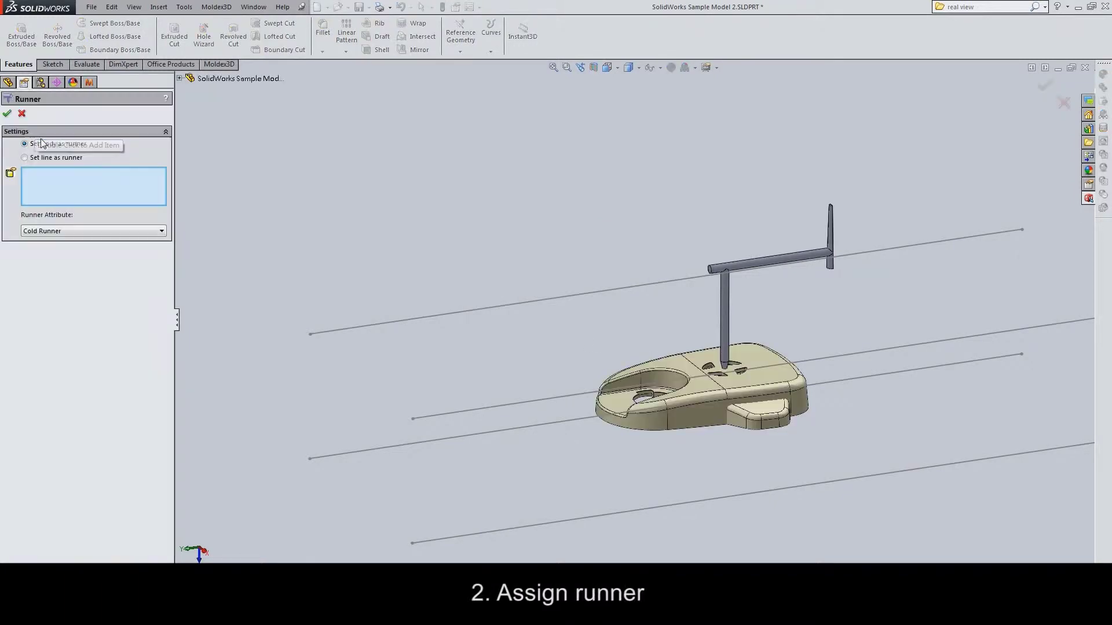
left_click(726, 298)
left_click(7, 114)
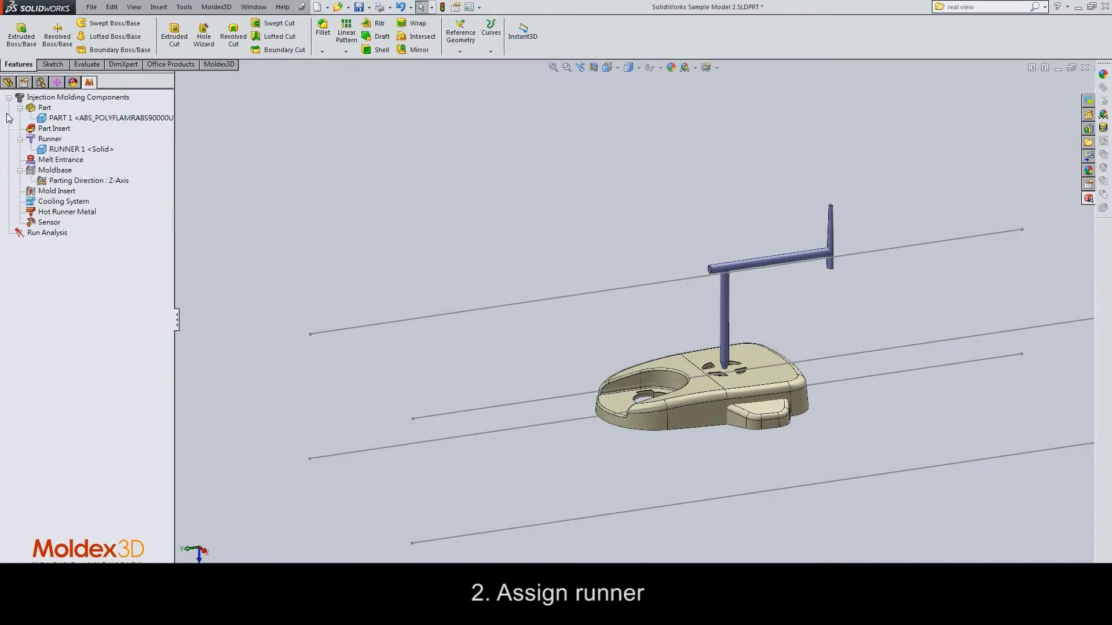
double_click(44, 154)
scroll(826, 225, "down", 2)
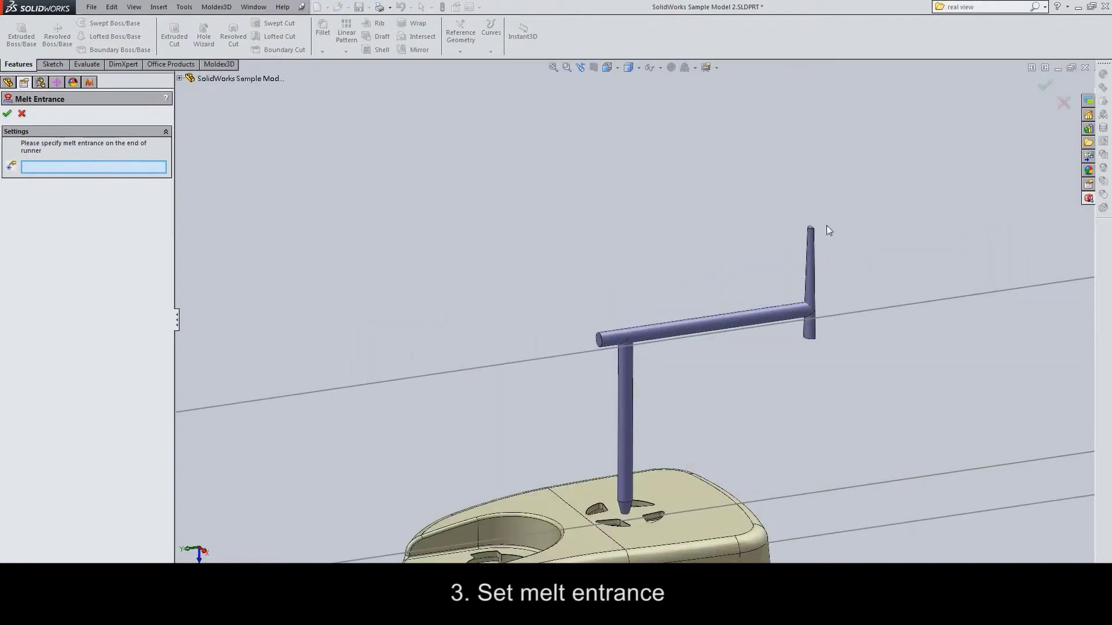
scroll(762, 248, "down", 3)
left_click(762, 248)
Define the four cooling lines as the cooling system
left_click(8, 114)
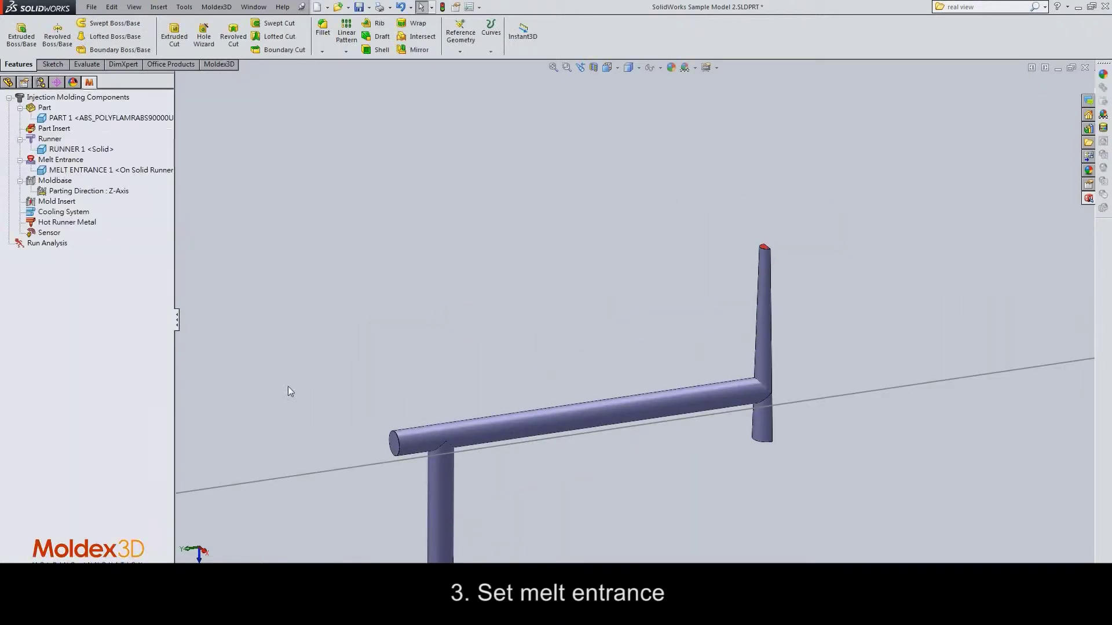
double_click(61, 213)
left_click(495, 409)
left_click(482, 470)
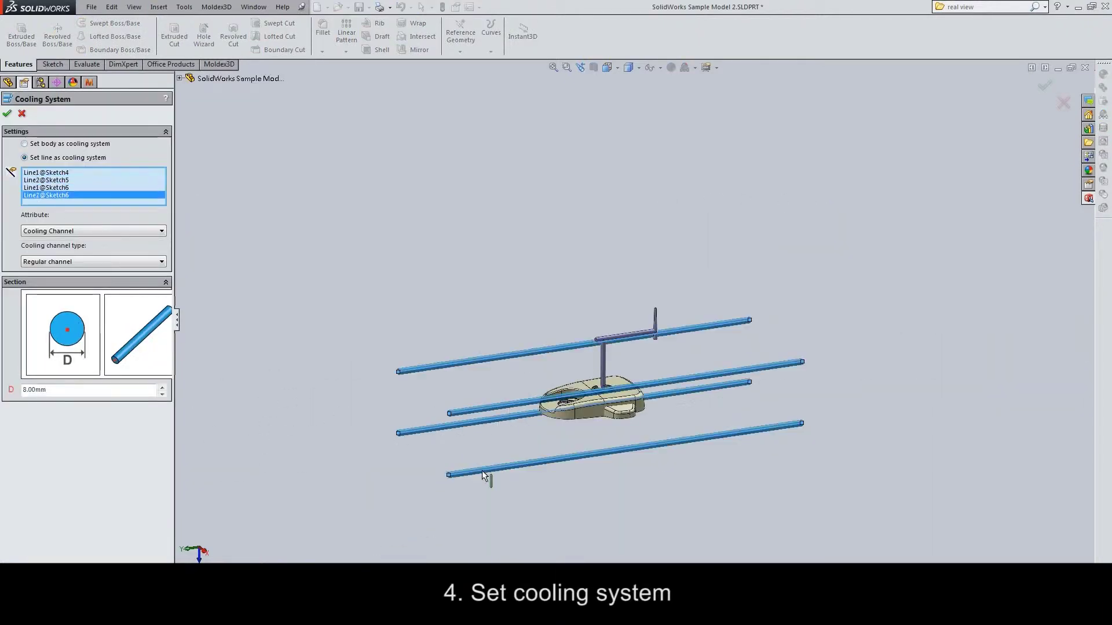
Add an automatically sized moldbase and coolant entrances and exits
left_click(54, 179)
double_click(54, 179)
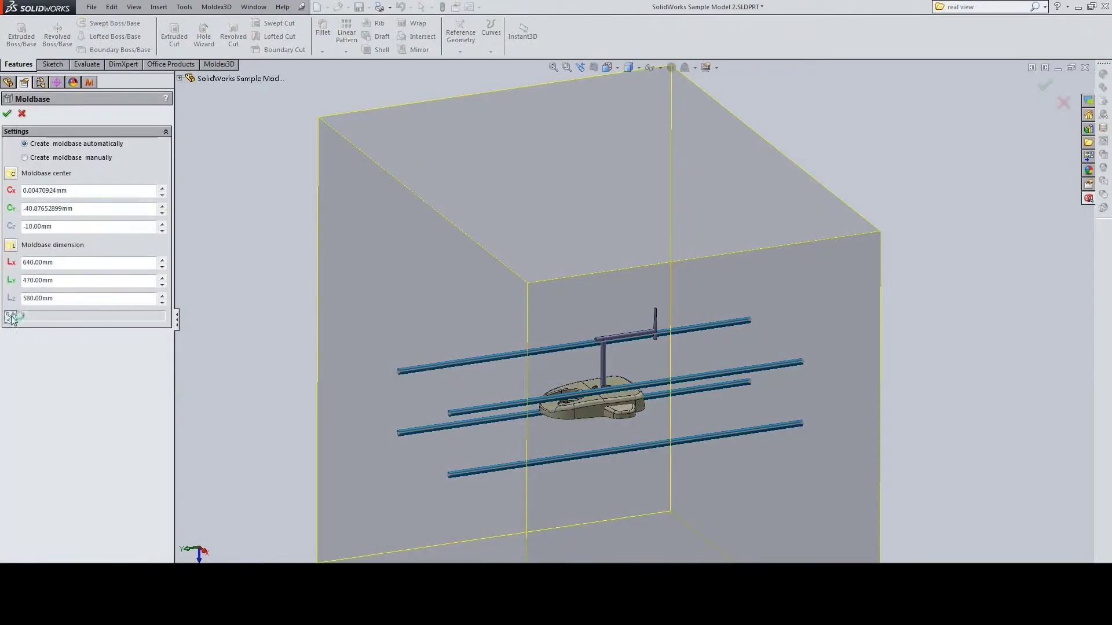
right_click(63, 222)
left_click(96, 323)
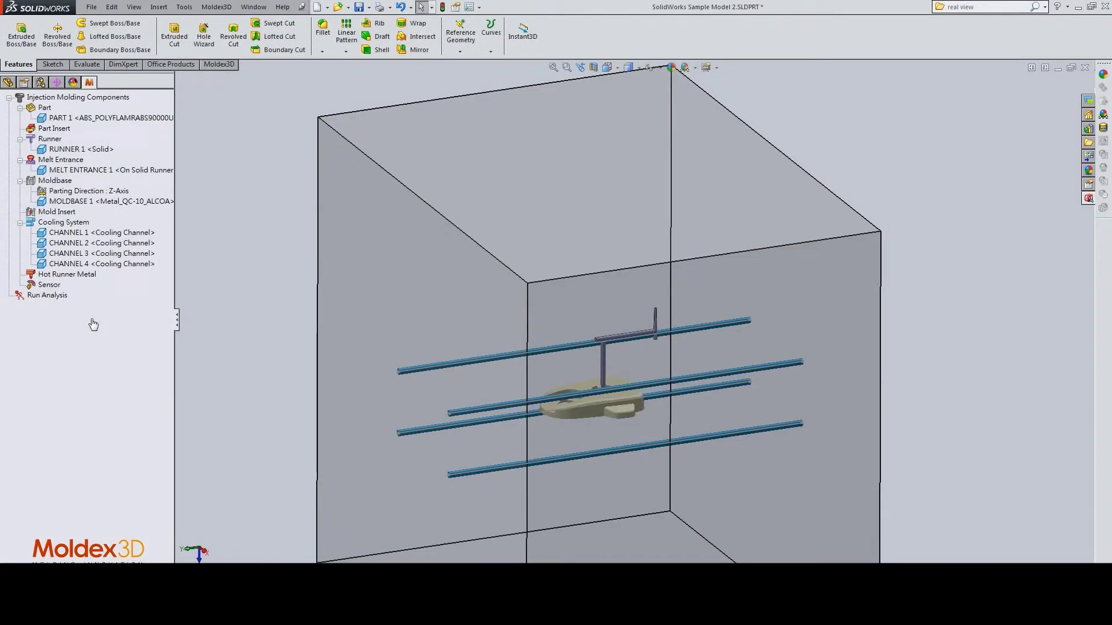
left_click(85, 211)
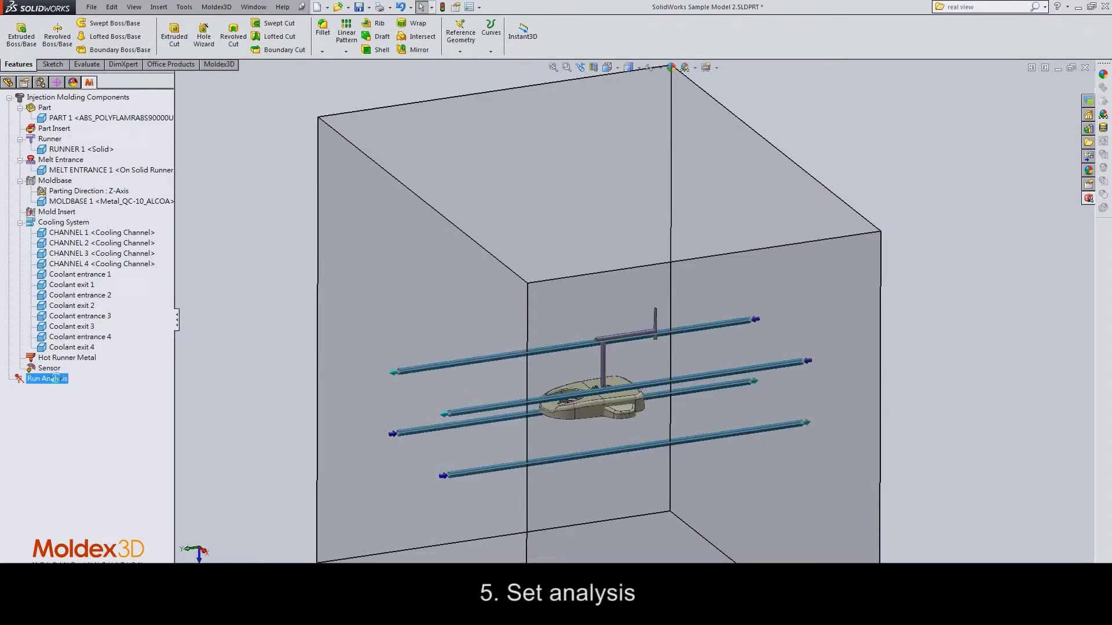
Open the Analysis Setup dialog from Run Analysis in the Moldex3D tree
double_click(55, 381)
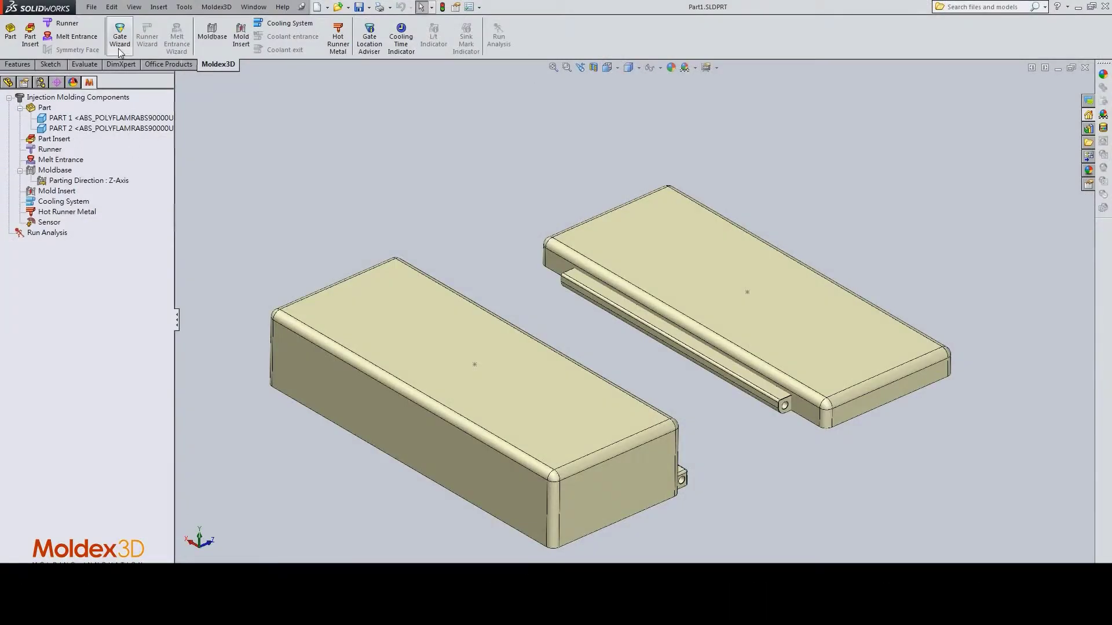
Place and apply a Pin Gate on the left block with the Gate Wizard
left_click(119, 34)
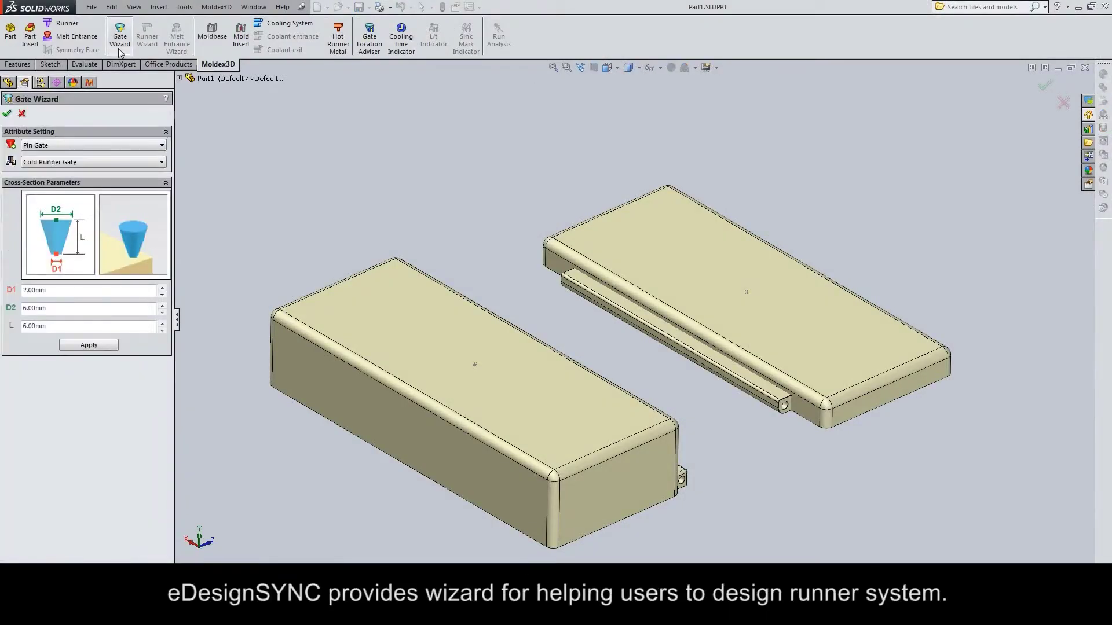
left_click(161, 146)
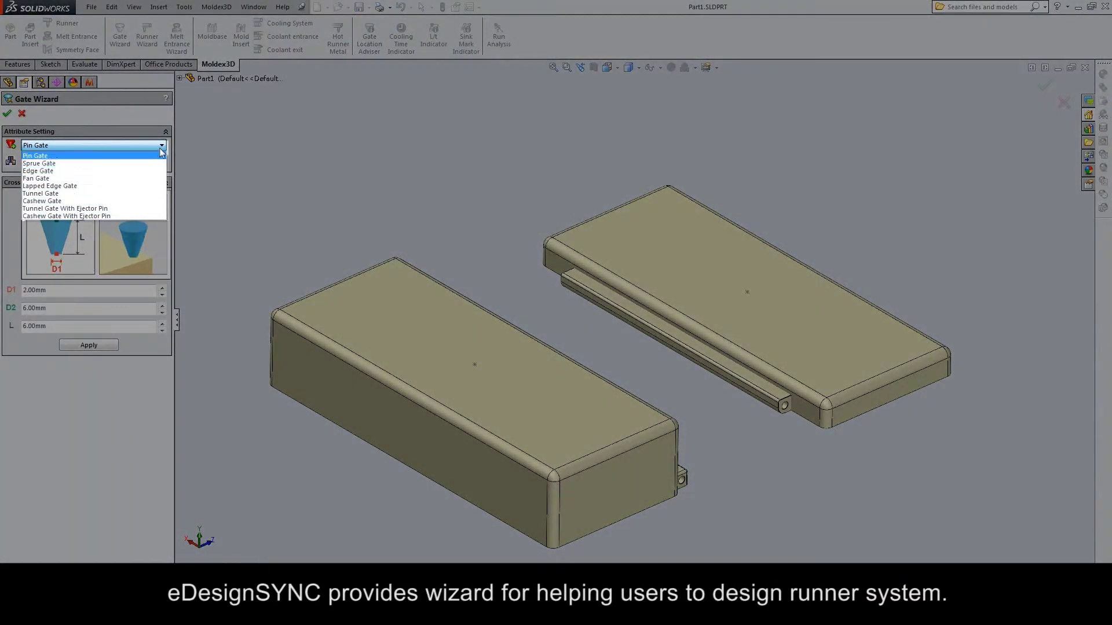
left_click(161, 157)
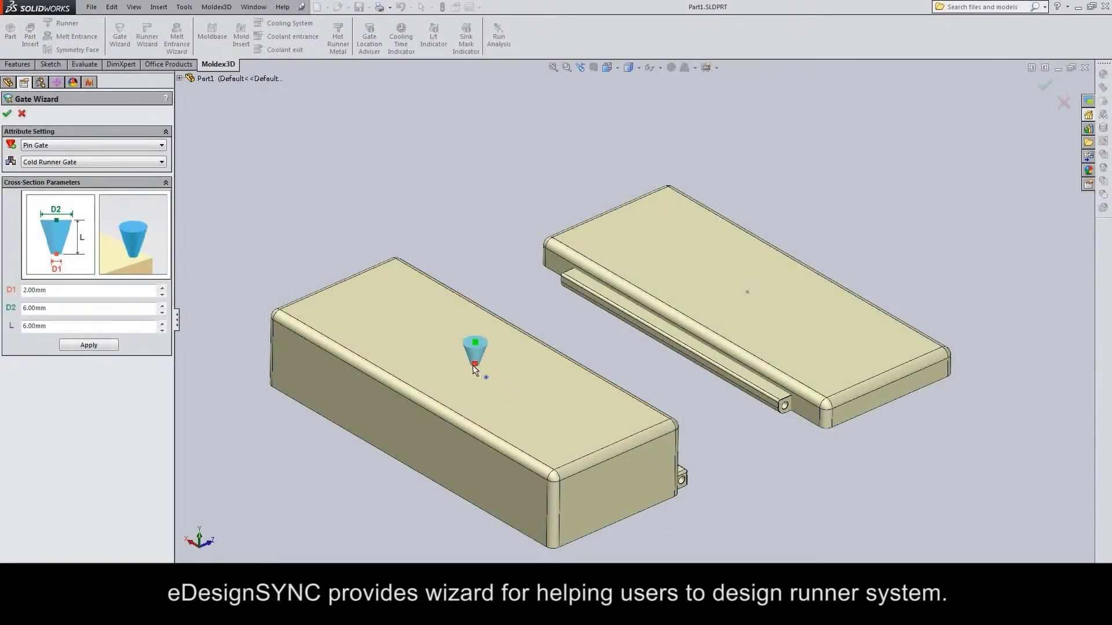
left_click(473, 366)
left_click(88, 345)
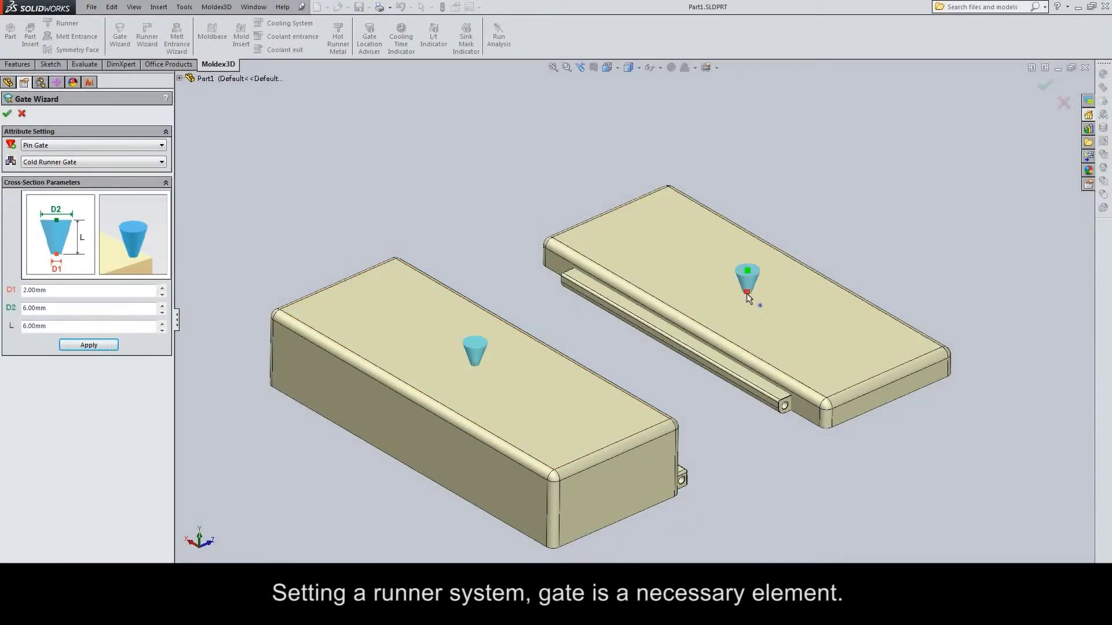
Try the Sprue Gate and Fan Gate types, then launch the Runner Wizard
left_click(162, 146)
left_click(154, 168)
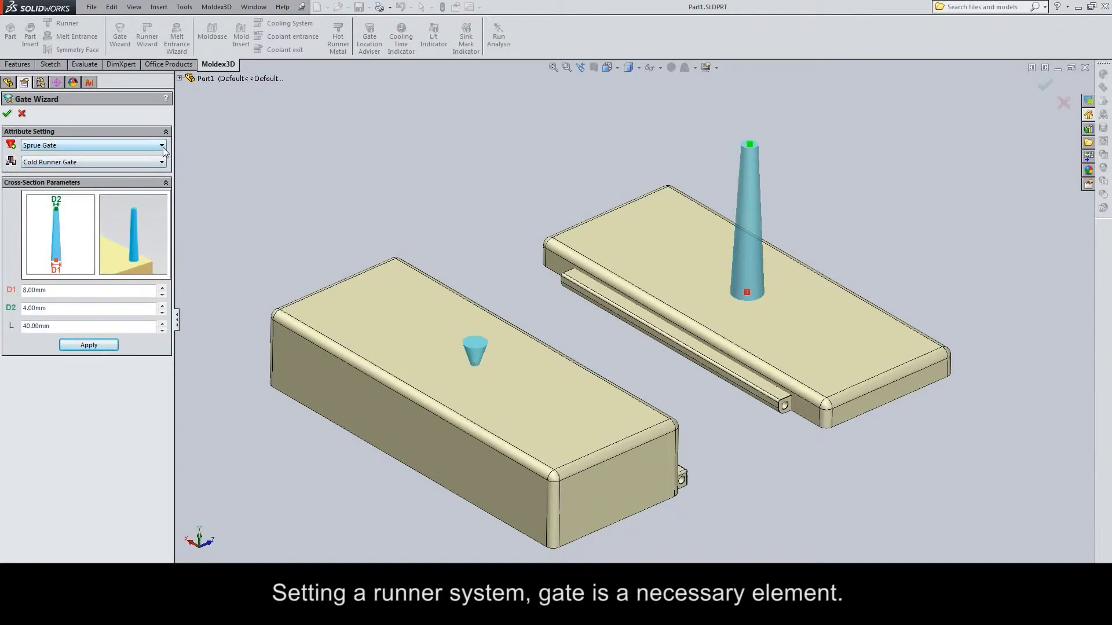
left_click(162, 145)
left_click(159, 180)
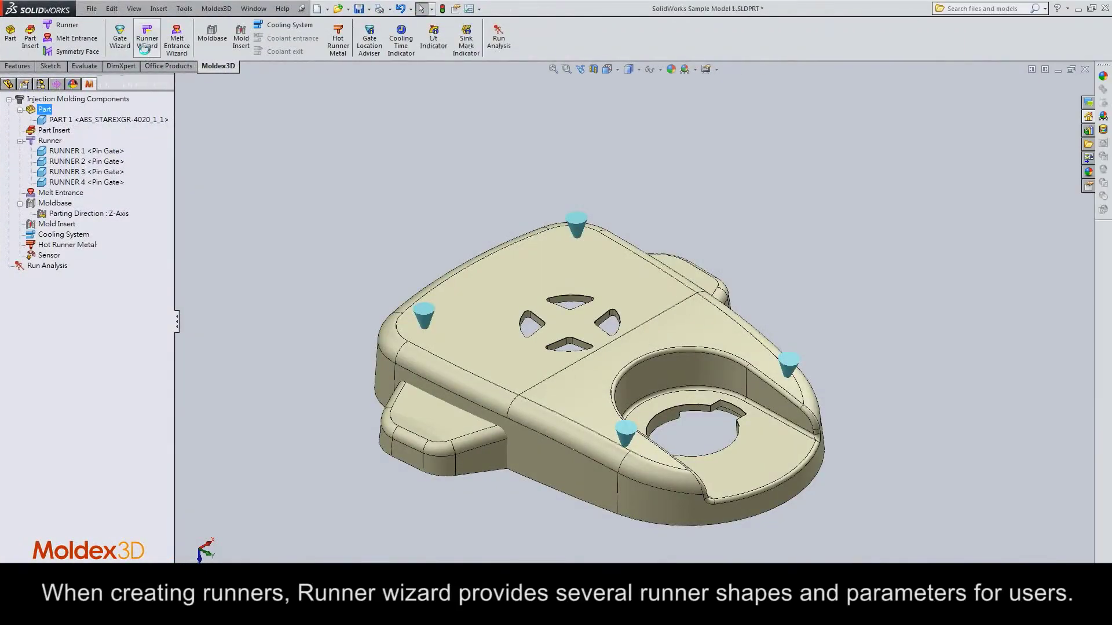
left_click(146, 40)
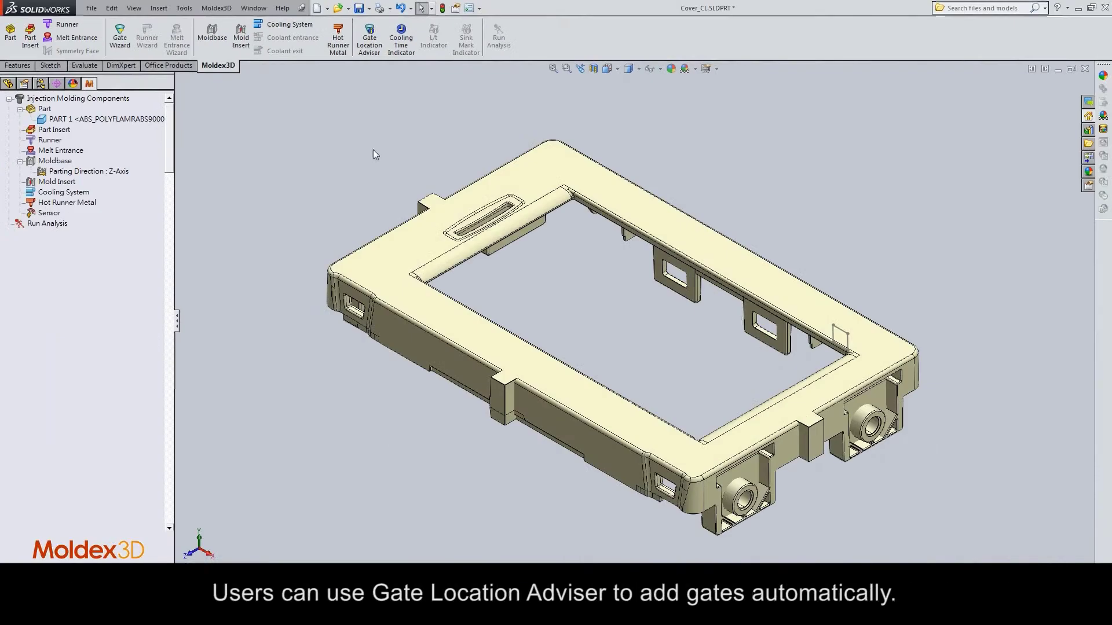
Compute suggested locations for two gates with the gate location adviser
left_click(370, 40)
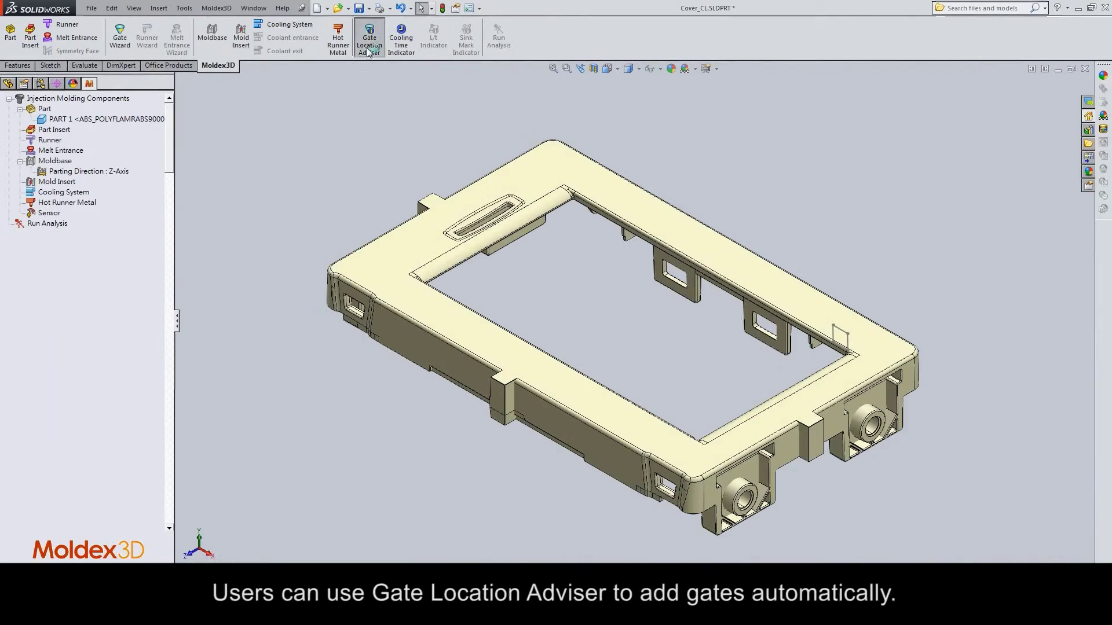
left_click(140, 146)
left_click(141, 165)
left_click(28, 183)
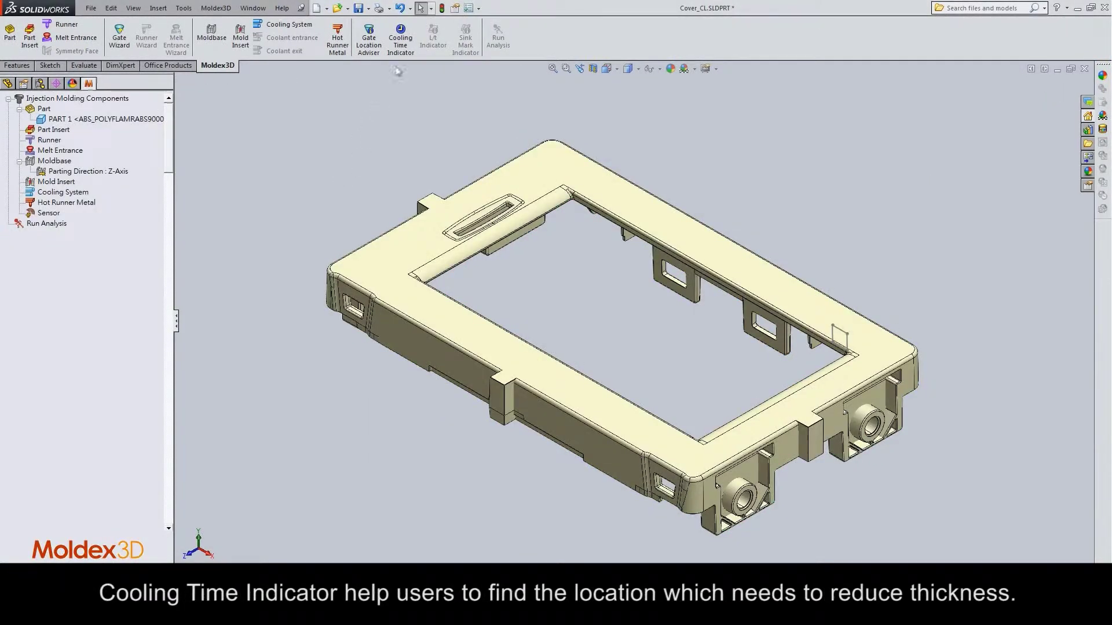
Show the cooling time, flow length/thickness and sink mark index maps on the cover
left_click(401, 43)
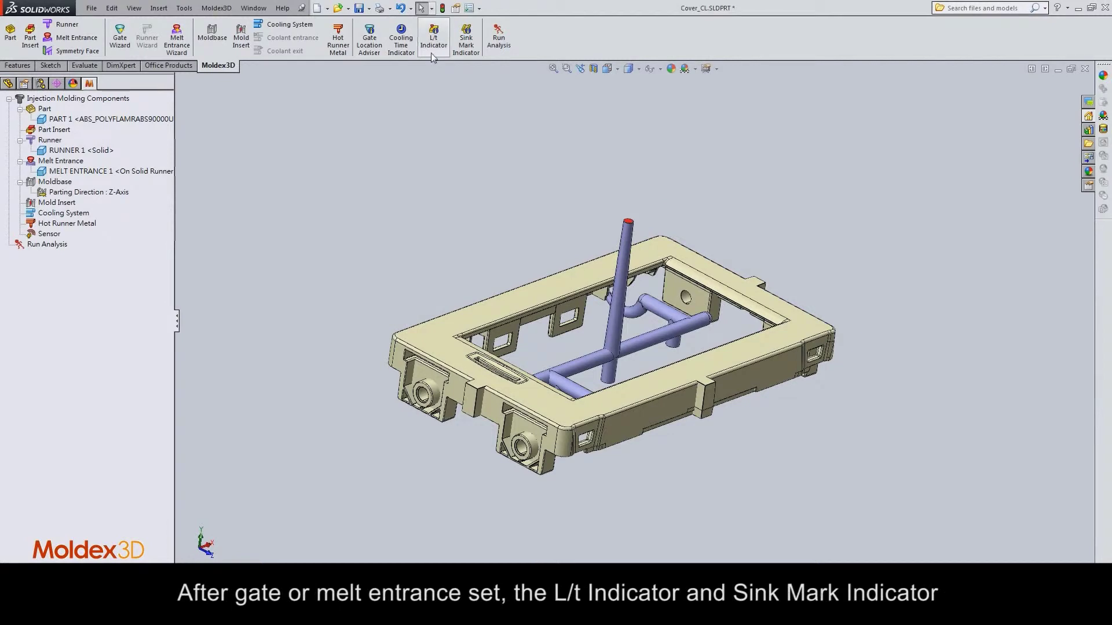
left_click(431, 55)
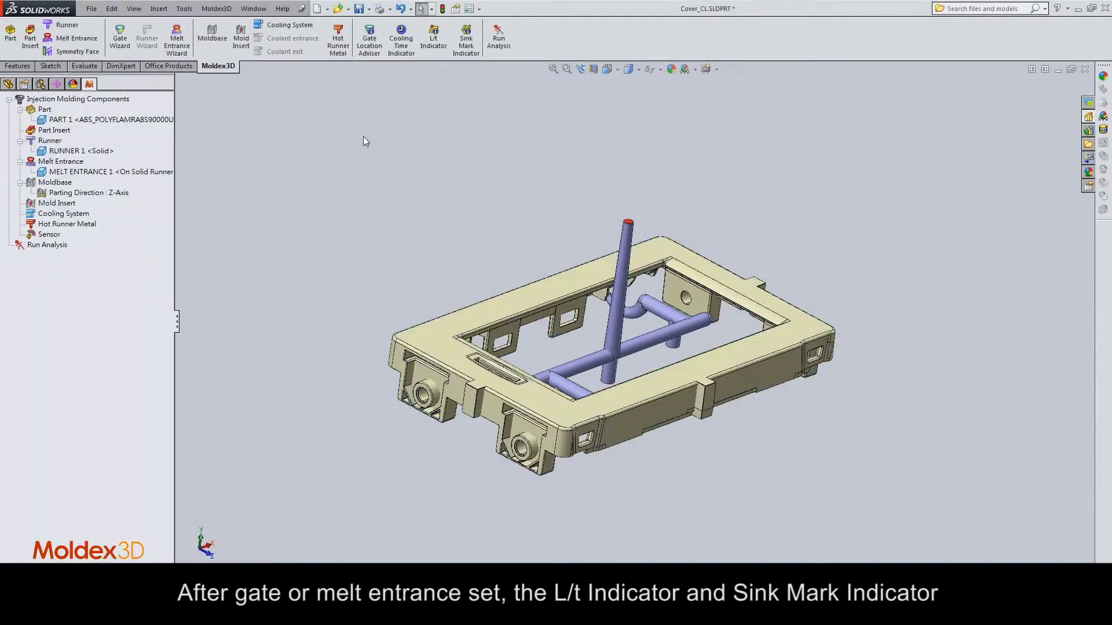
left_click(466, 44)
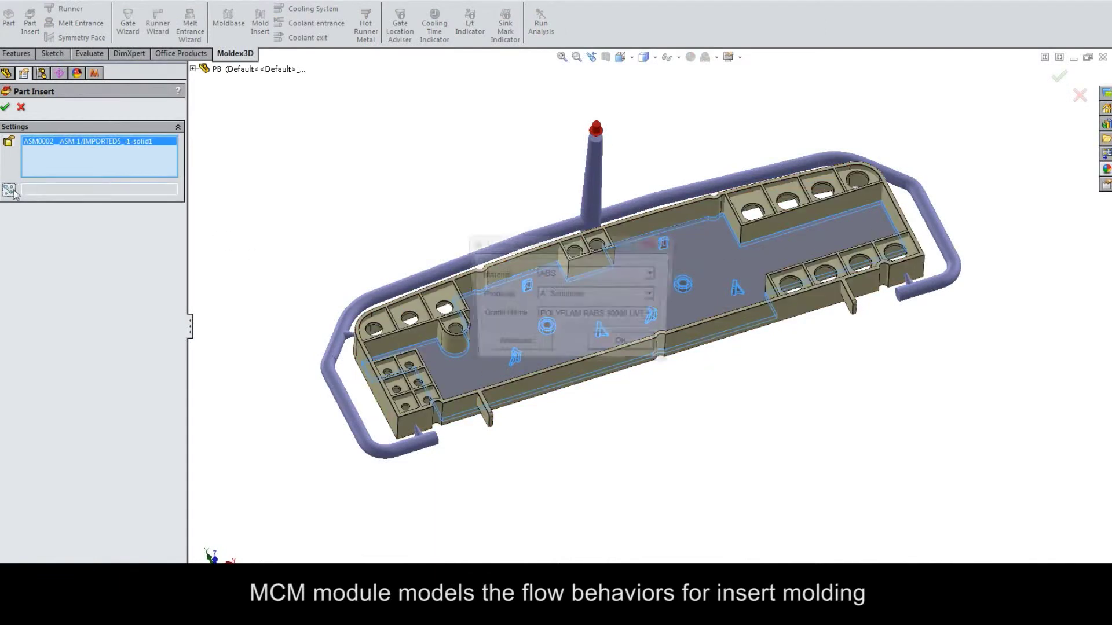
Confirm the part insert, then display and play Run1's Melt Front Time animation
left_click(6, 107)
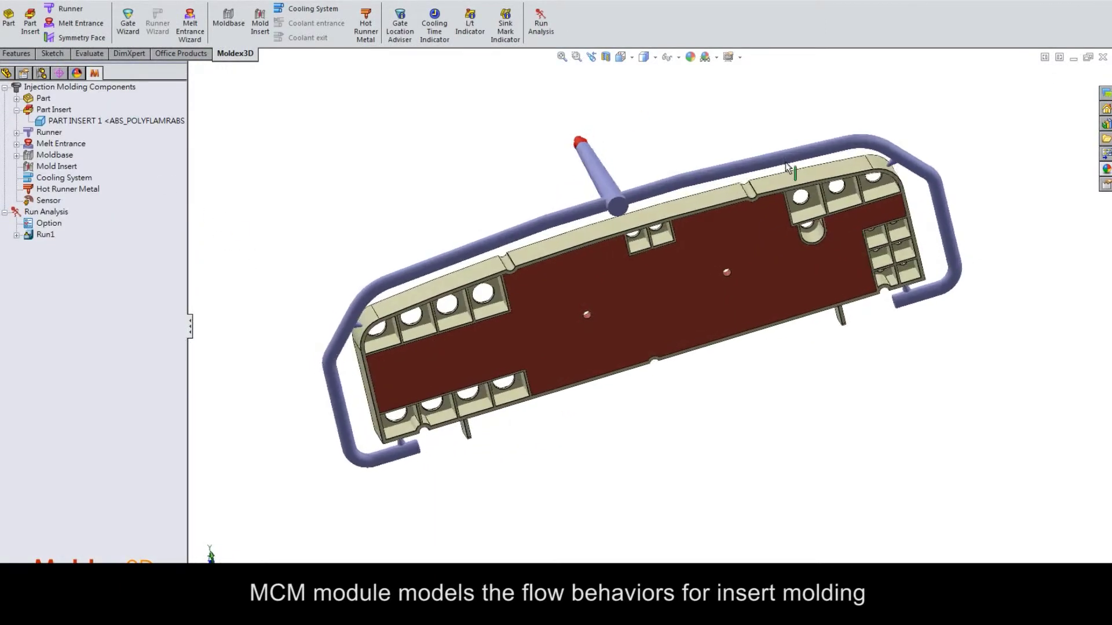
left_click(43, 234)
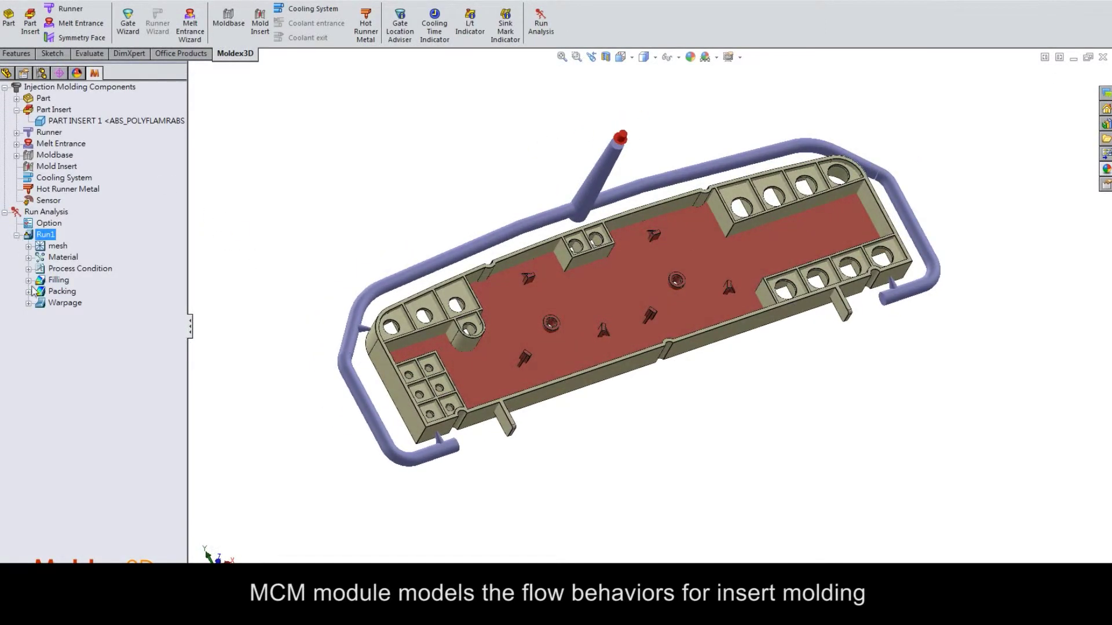
right_click(70, 291)
left_click(87, 315)
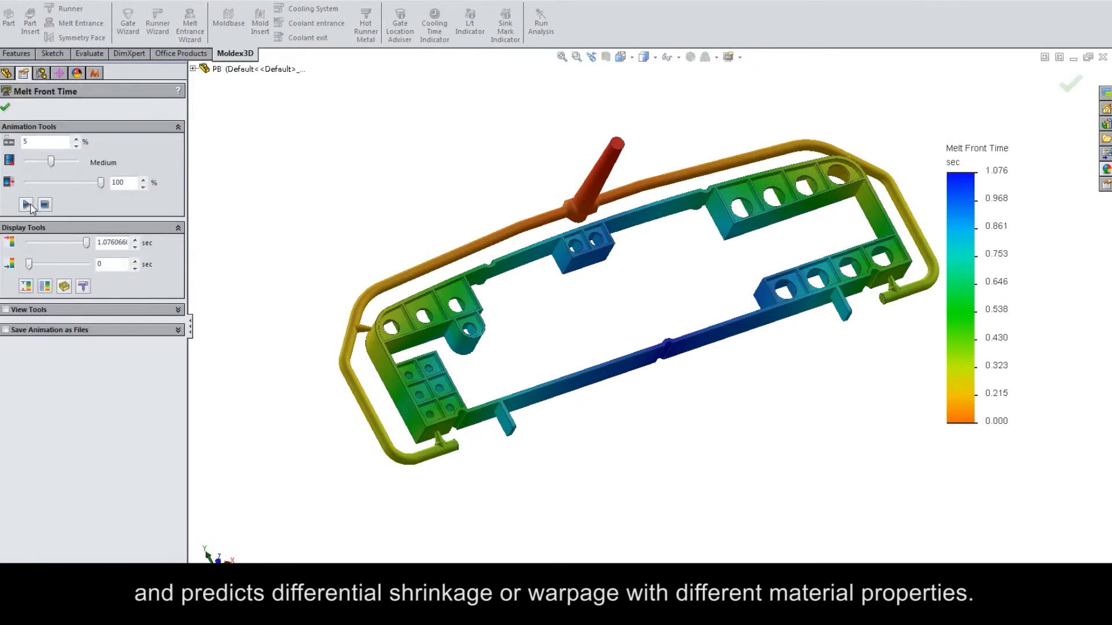
left_click(27, 204)
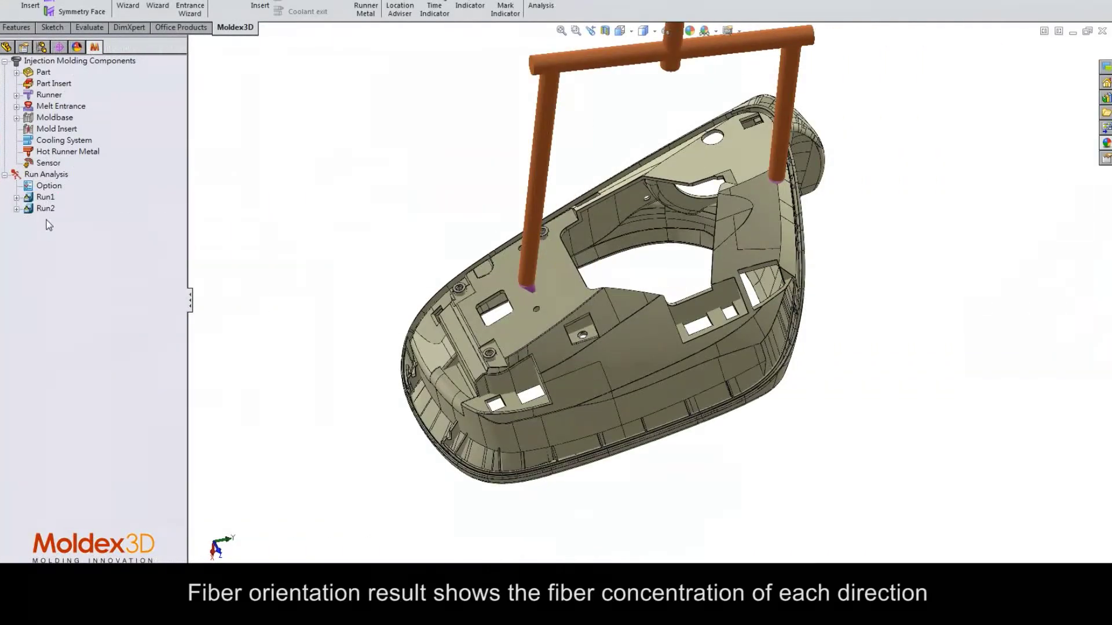
Expand Run2 and display Fiber Orientation in the X, Y and Z directions
double_click(44, 209)
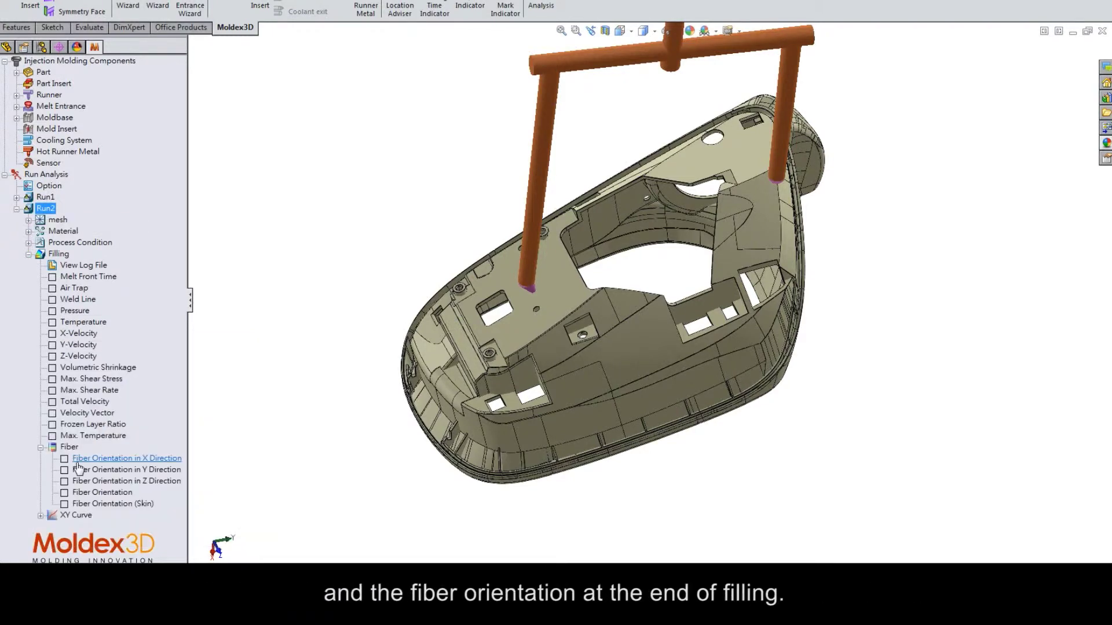
left_click(78, 460)
left_click(78, 470)
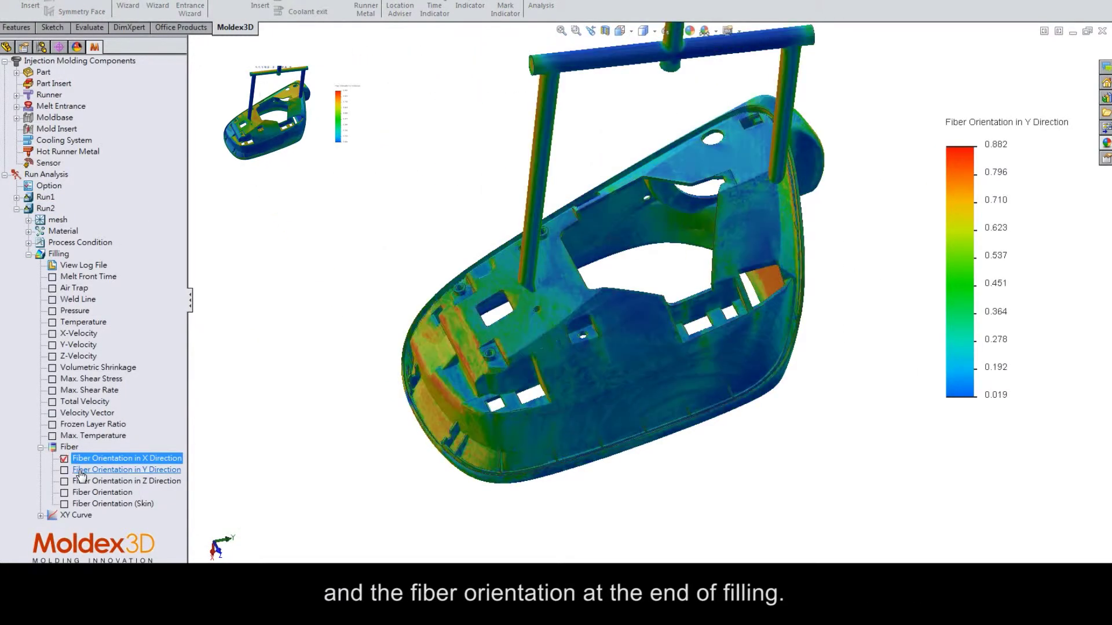
left_click(79, 482)
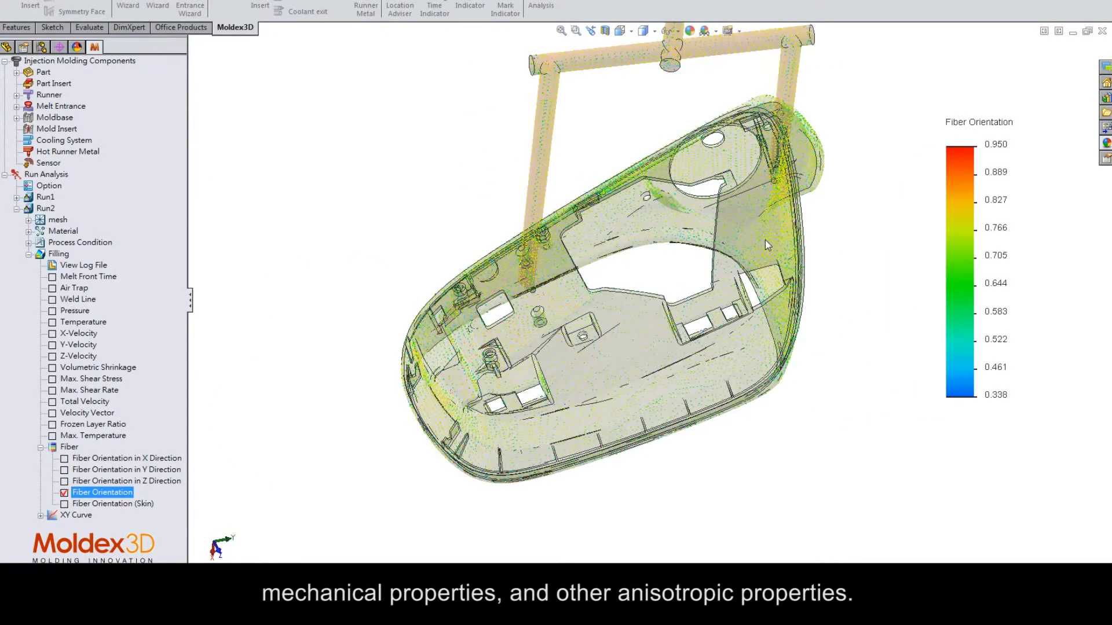
scroll(765, 239, "up", 1)
scroll(764, 240, "up", 1)
scroll(755, 236, "up", 1)
scroll(741, 231, "up", 1)
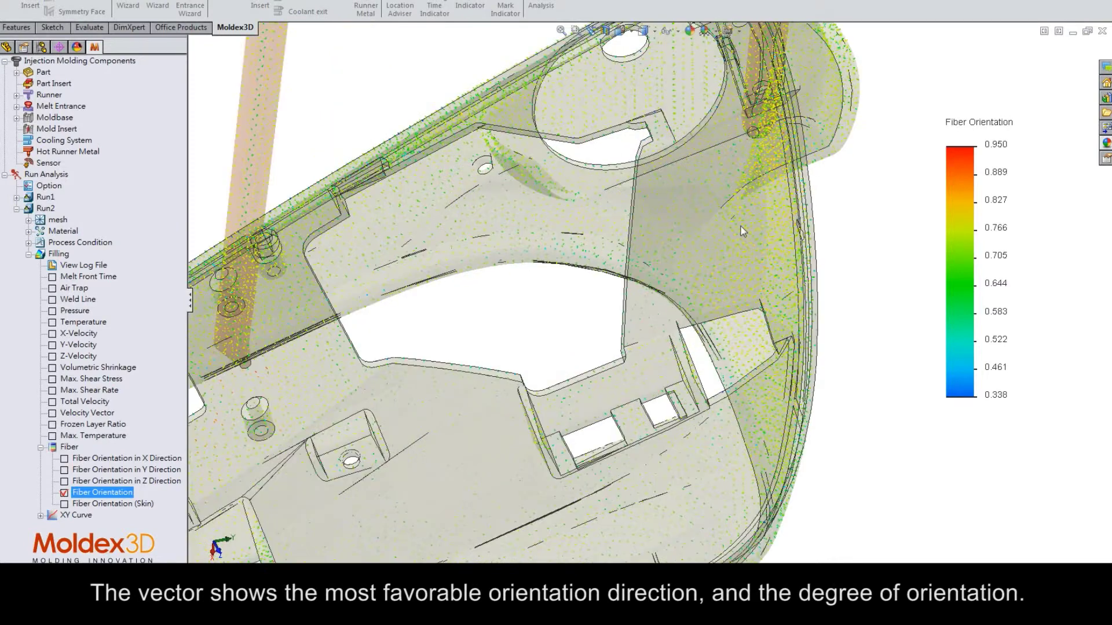
scroll(740, 226, "up", 1)
scroll(738, 220, "up", 1)
scroll(739, 214, "up", 1)
scroll(741, 208, "up", 1)
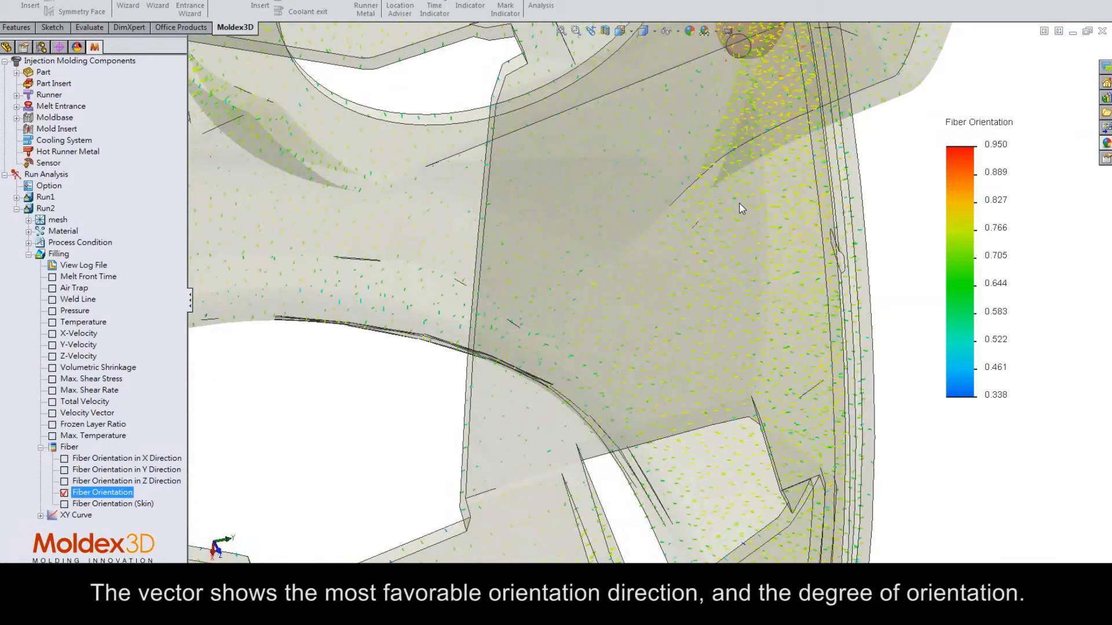
scroll(740, 209, "up", 1)
scroll(740, 208, "up", 1)
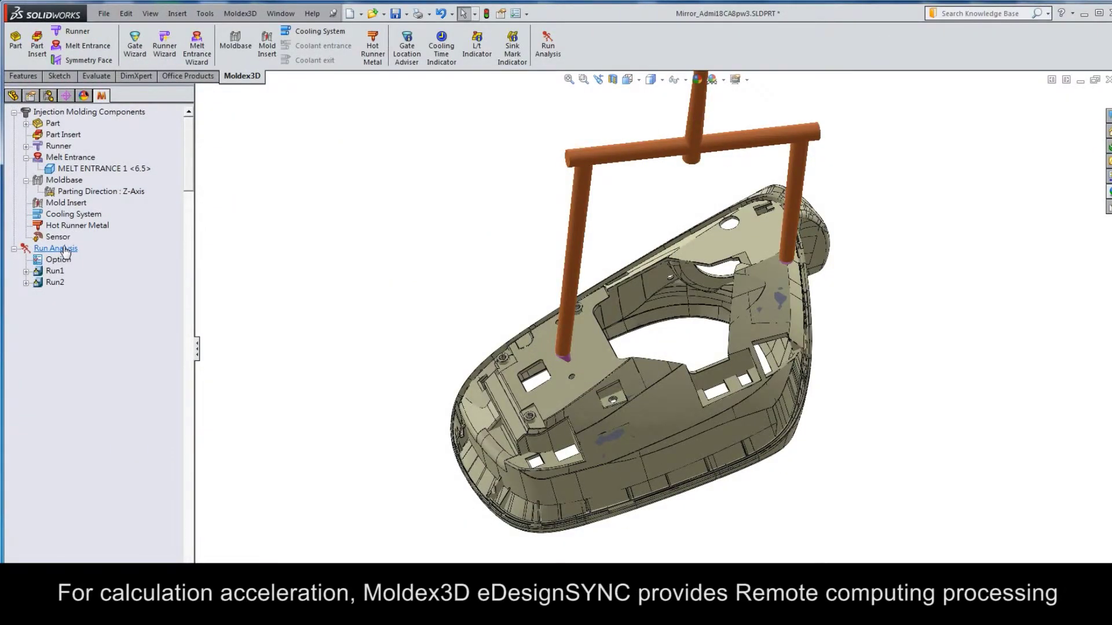
Start the analysis on the Computer manager with 4 tasks and a coarser mesh level
left_click(65, 250)
left_click(98, 185)
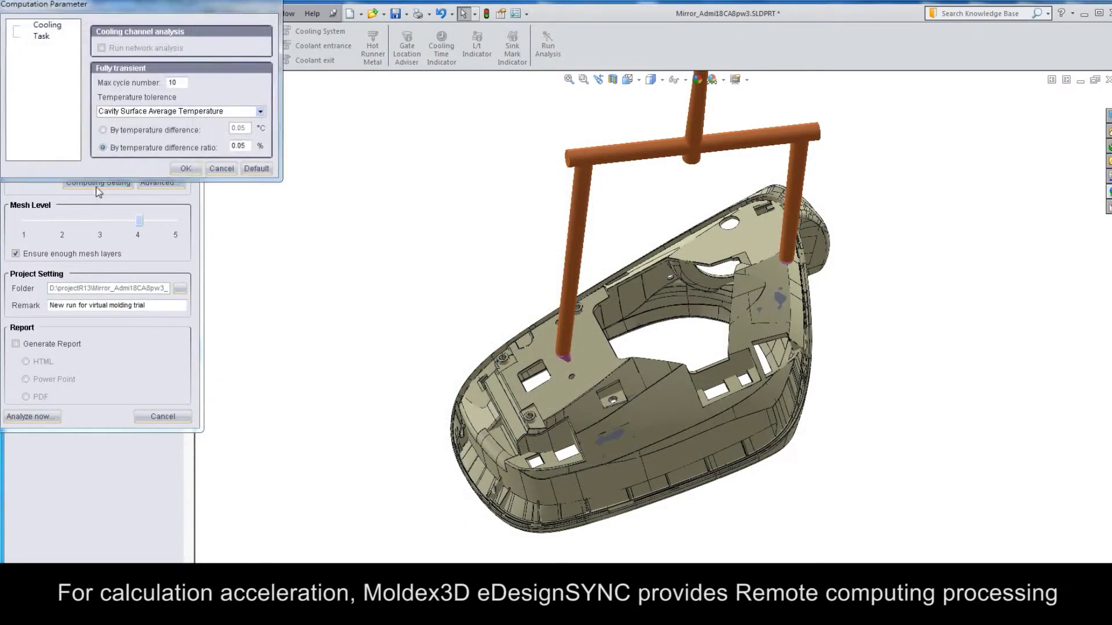
left_click(44, 40)
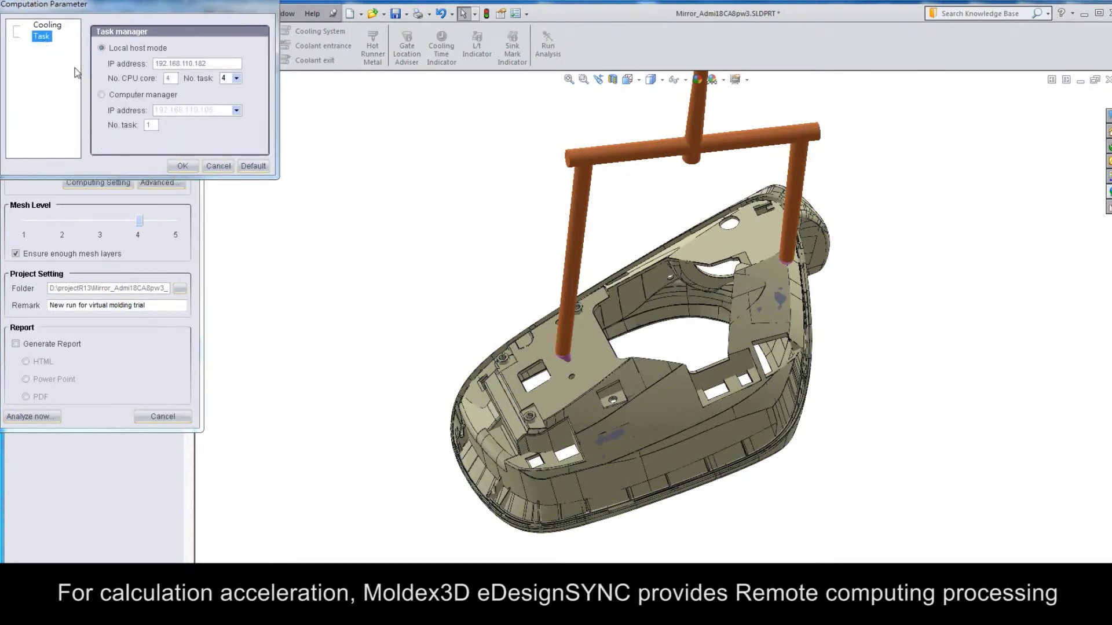
left_click(110, 99)
double_click(150, 125)
type("4")
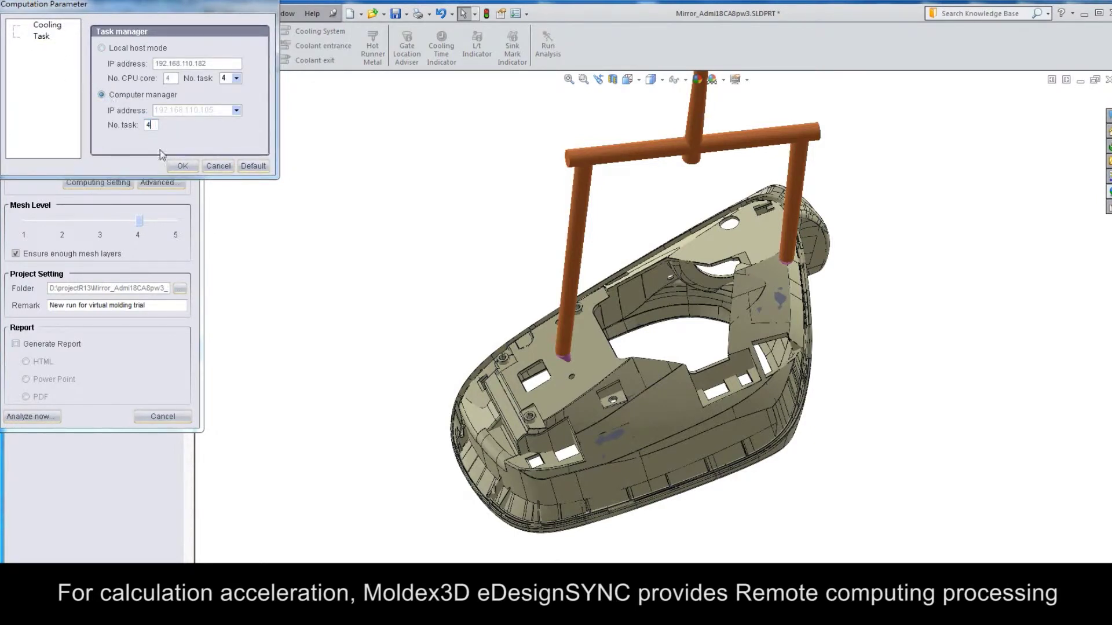
left_click(183, 165)
left_click(37, 225)
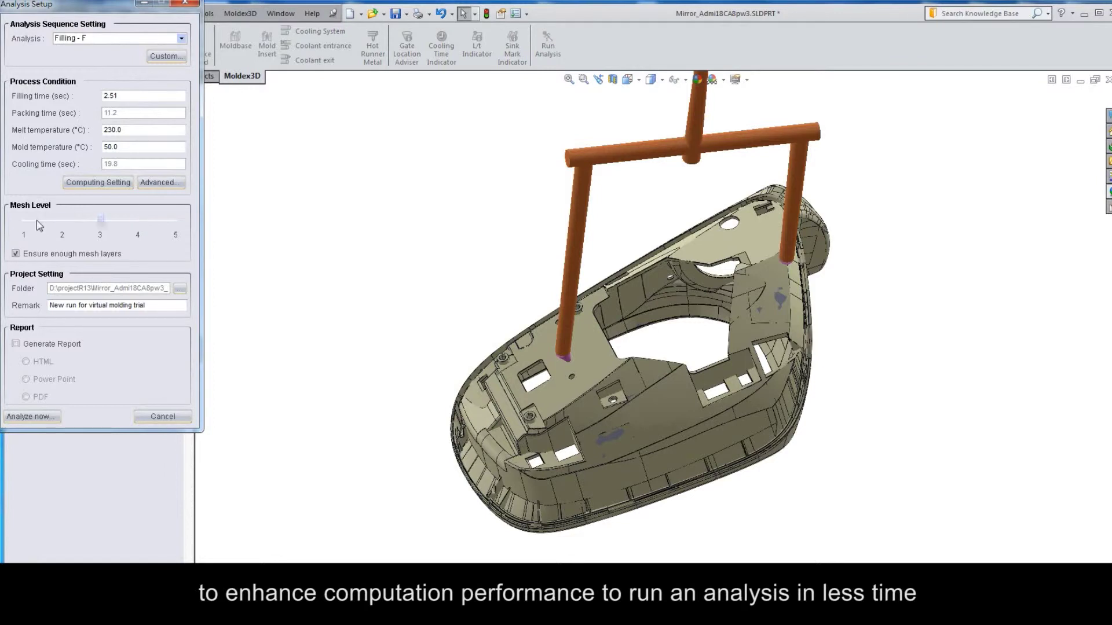
left_click(49, 411)
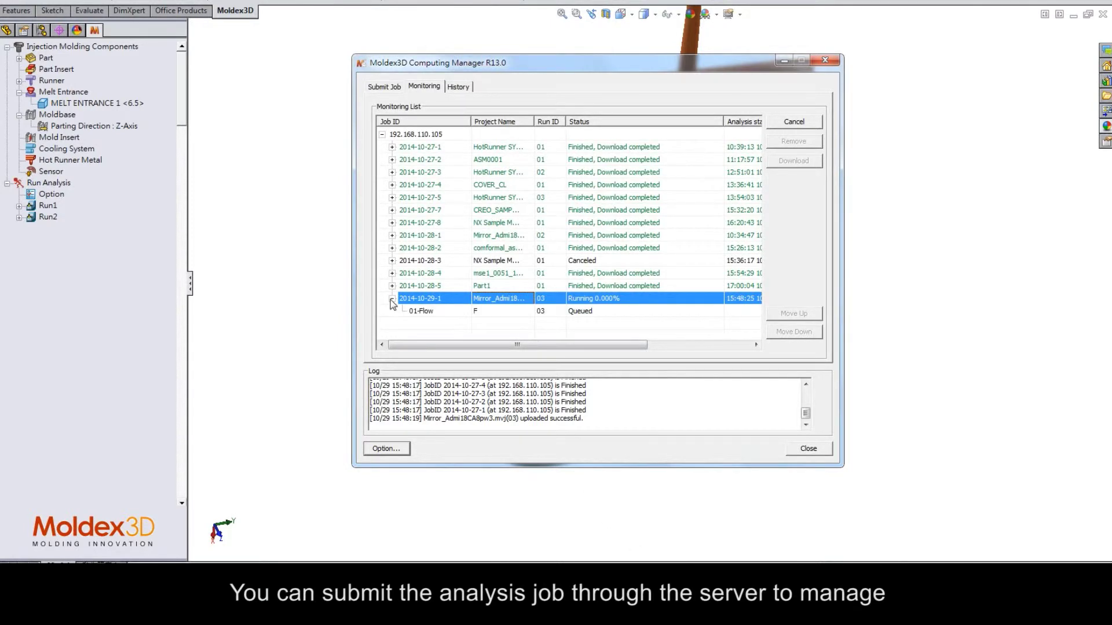
Review the Computing Manager's monitoring list, history list and compression options
left_click(391, 454)
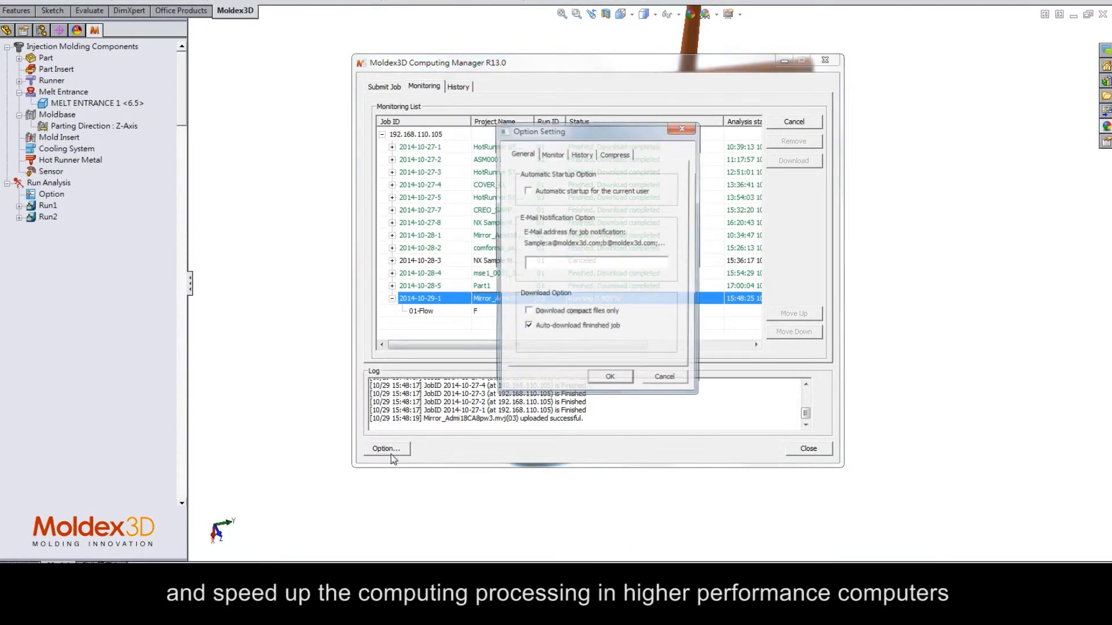
left_click(554, 157)
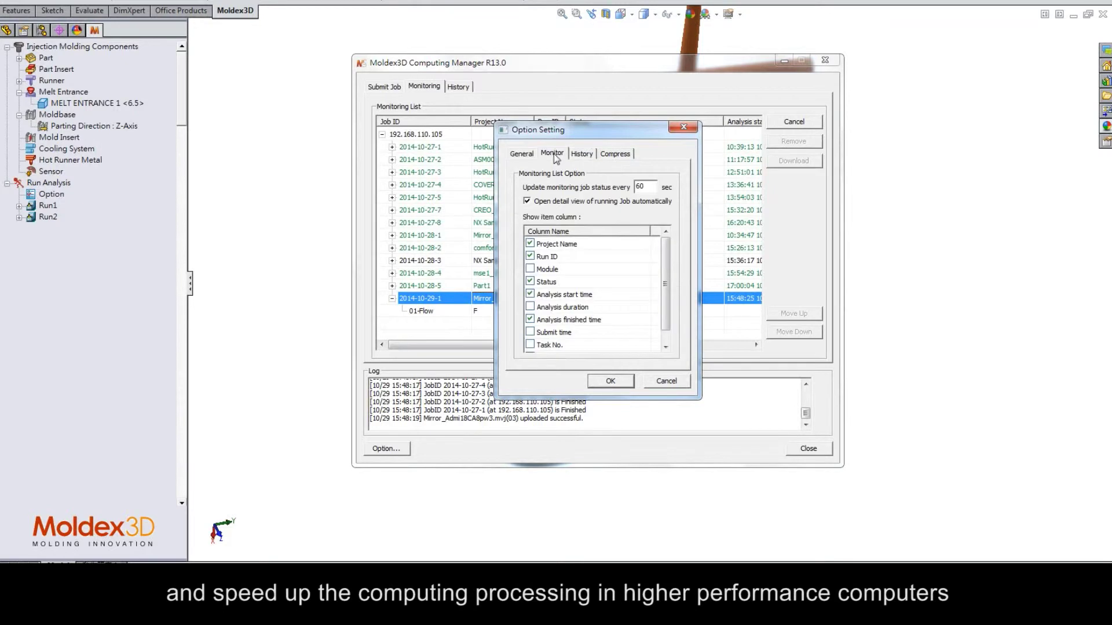
left_click(582, 156)
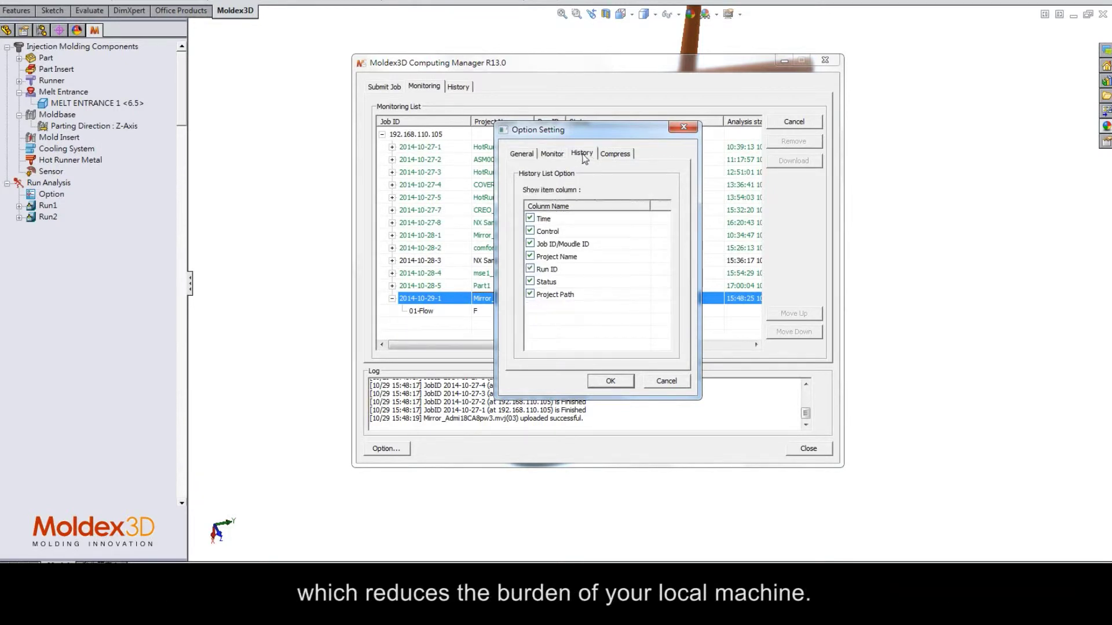
left_click(616, 157)
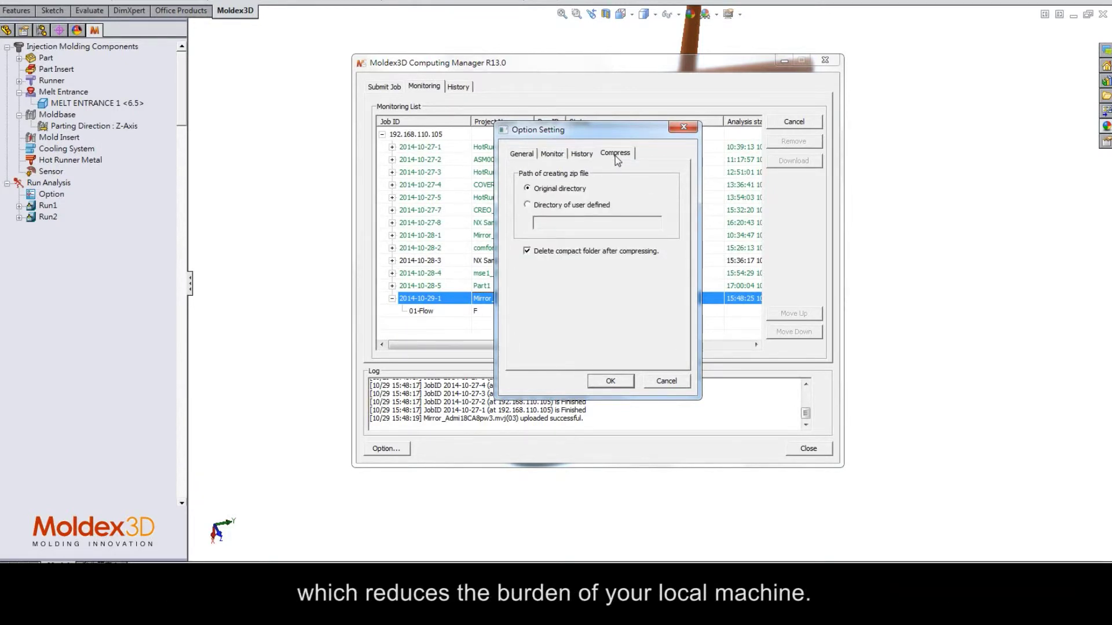